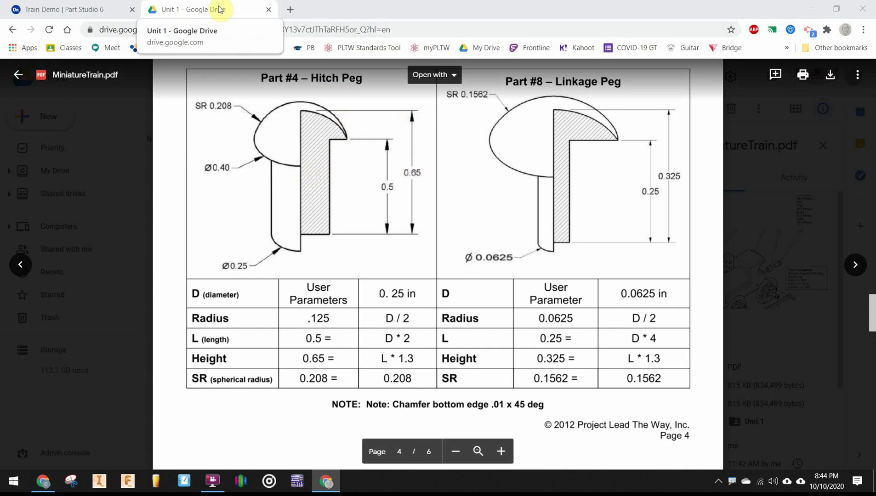
- Close the reference drawing's browser tab and create a length variable named radius with a value of .03125 in
middle_click(218, 10)
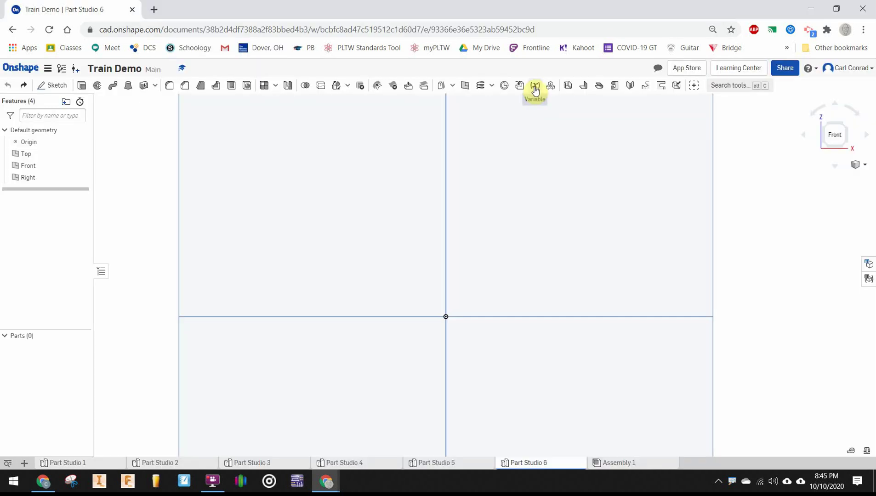
left_click(534, 88)
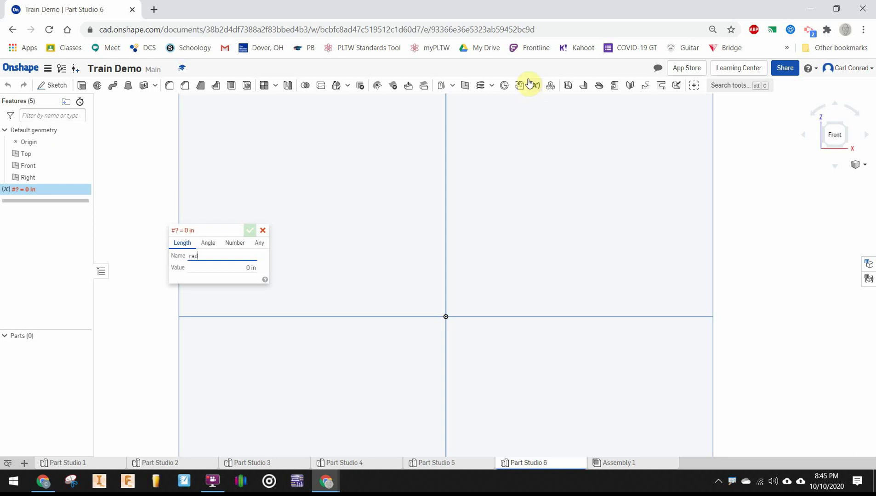
key("Tab")
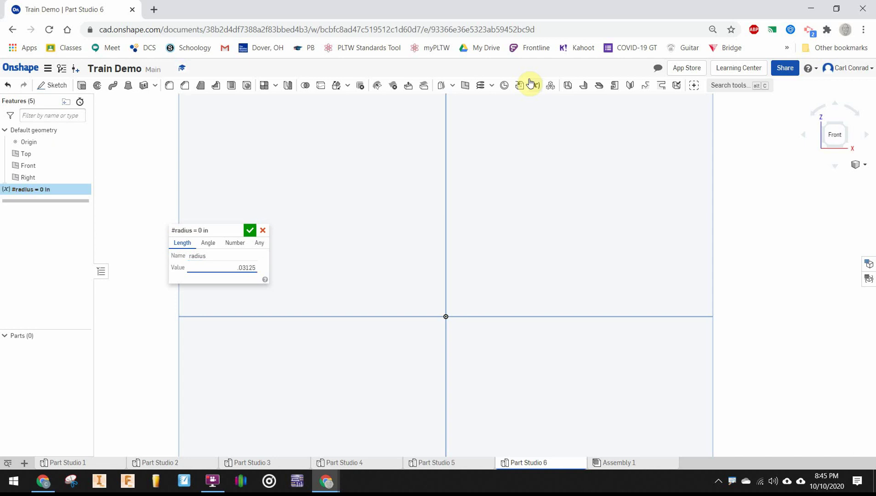
type(".03125")
left_click(250, 230)
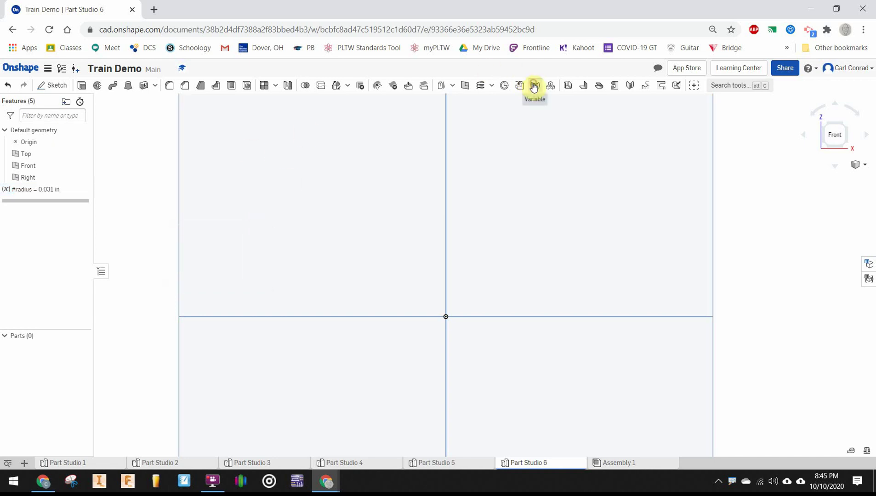
- Add a length variable named Lenth with a value of .25 in
left_click(534, 87)
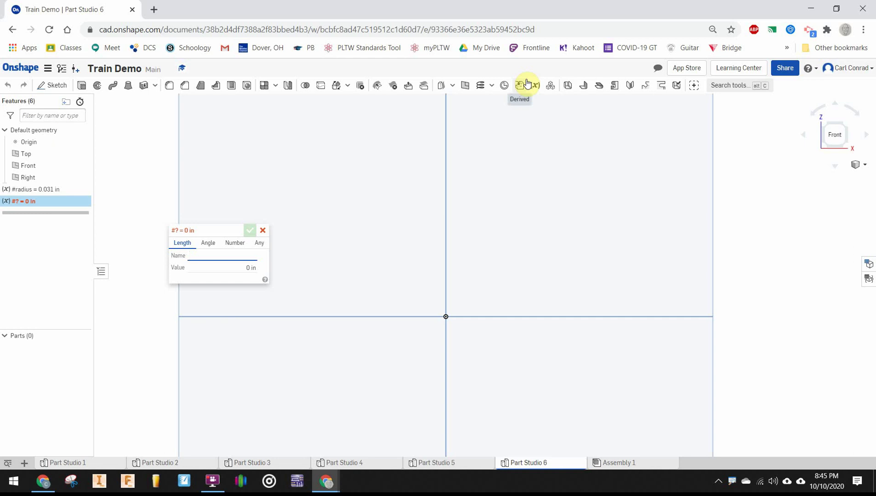
type("Lenth")
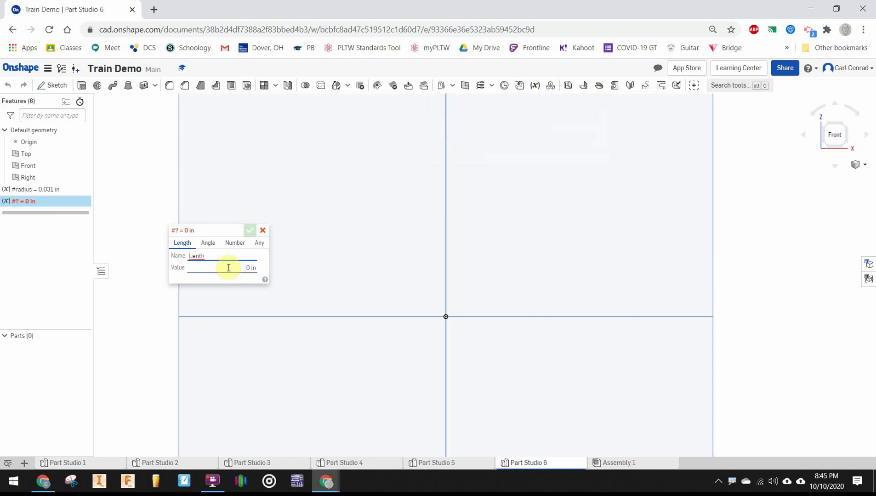
left_click(244, 266)
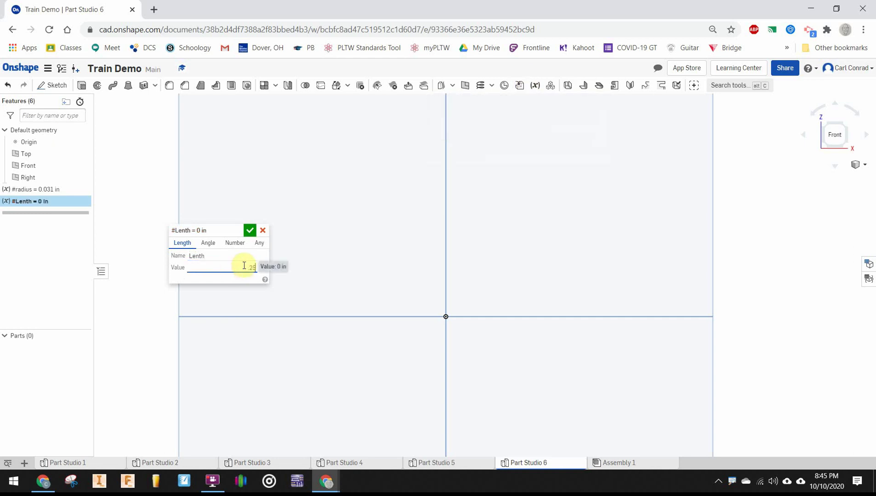
type(".25")
key("Return")
- Add a length variable named Height with a value of .325 in
left_click(535, 86)
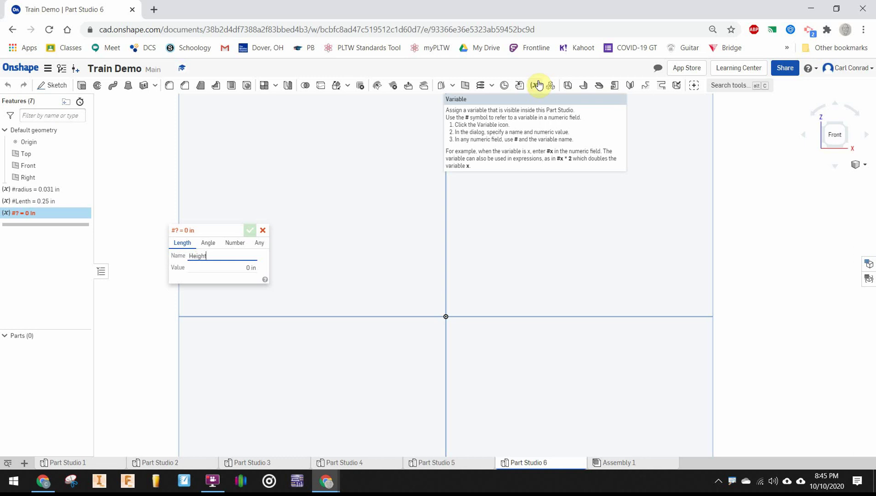
left_click(257, 264)
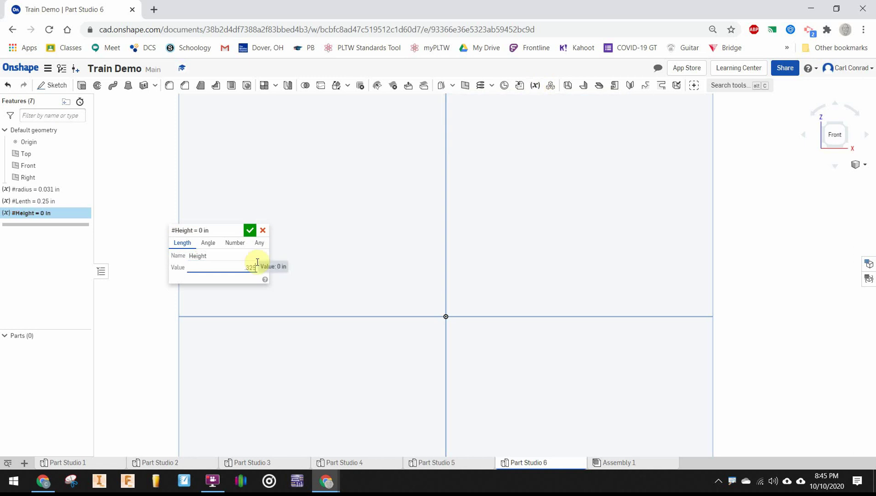
type(".325")
key("Return")
- Add a length variable named SR with a value of .1562 in for the spherical radius
left_click(534, 83)
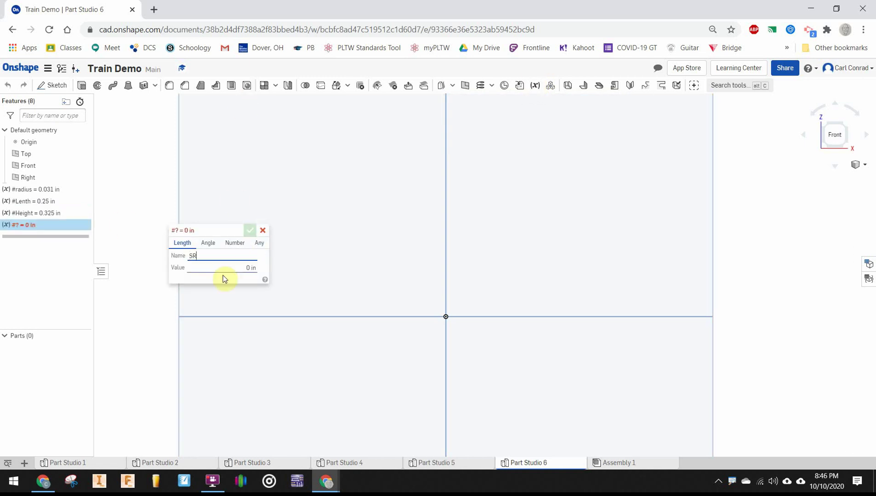
left_click(242, 265)
key("BackSpace")
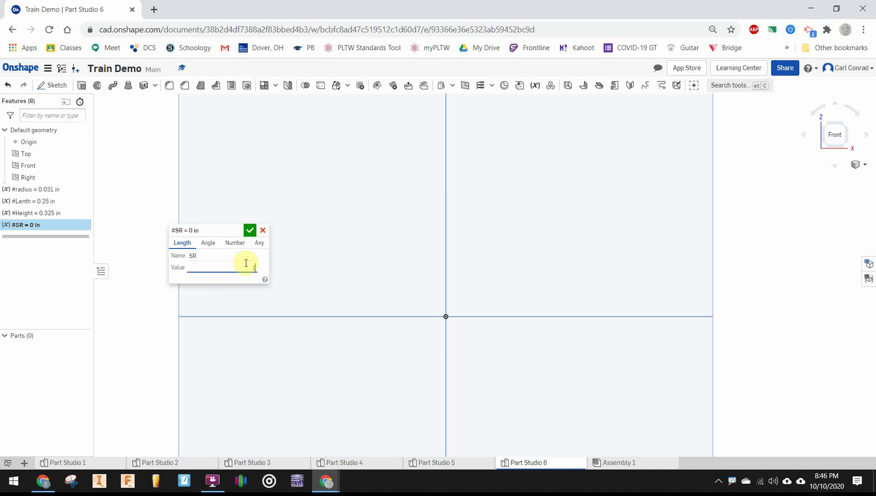
type(".1562")
left_click(250, 230)
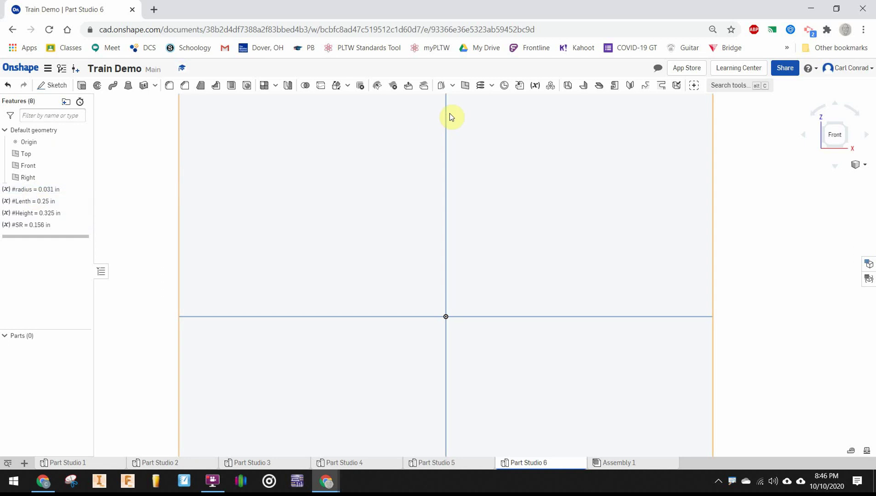
- Start a new sketch on the Front plane and view it straight on
scroll(446, 326, "up", 3)
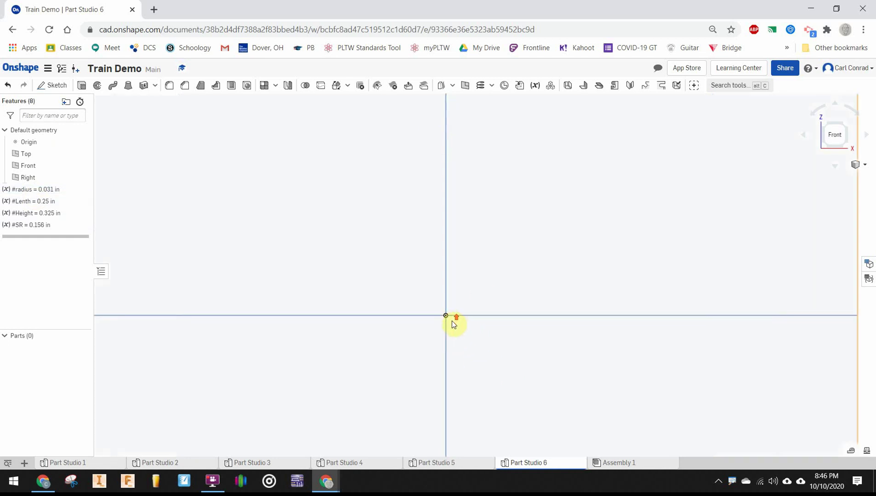
scroll(451, 320, "down", 1)
middle_click_drag(334, 189, 213, 218)
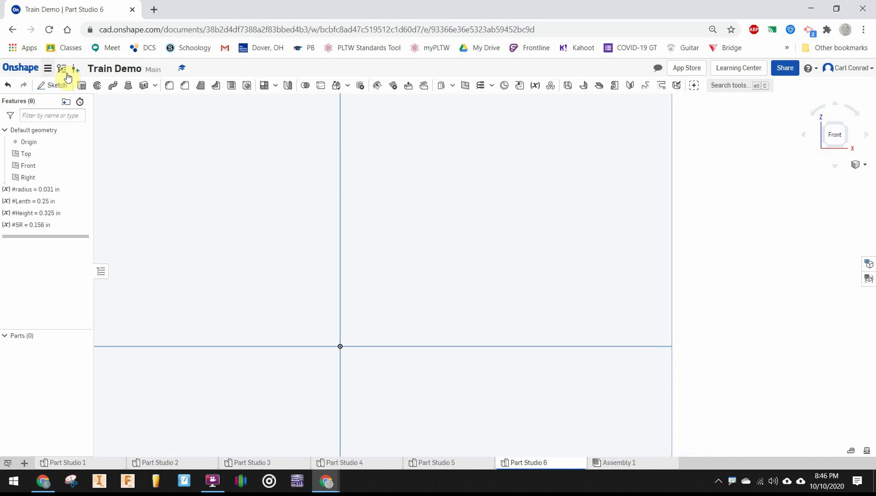
left_click(53, 85)
left_click(535, 220)
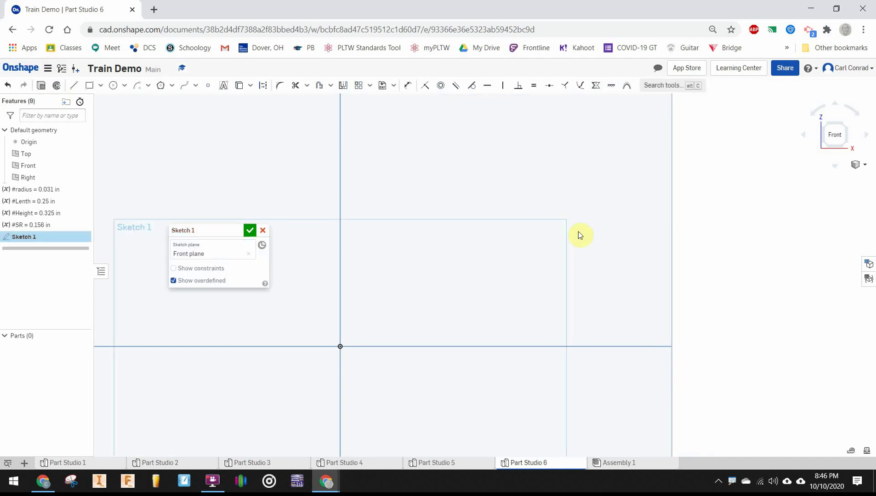
key("n")
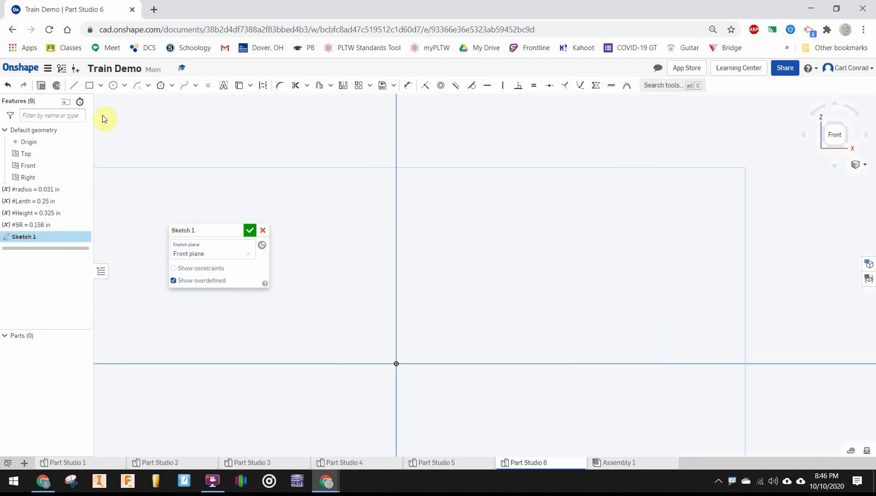
- Sketch a horizontal line about 0.332 in long to the right of the origin and a longer vertical line up from the origin
left_click(74, 86)
left_click(396, 364)
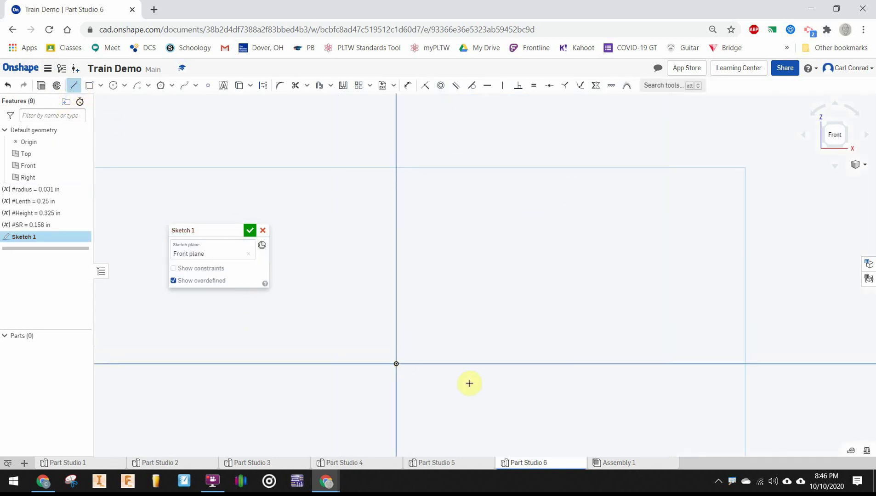
left_click(453, 364)
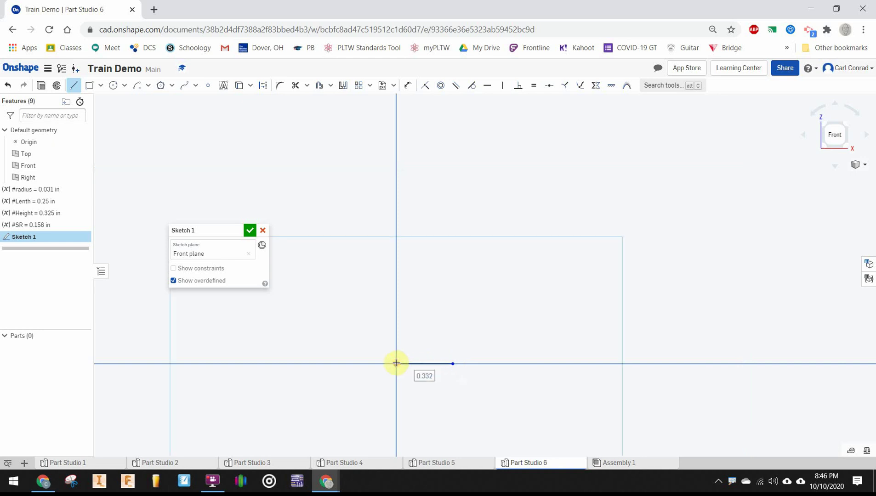
left_click(397, 363)
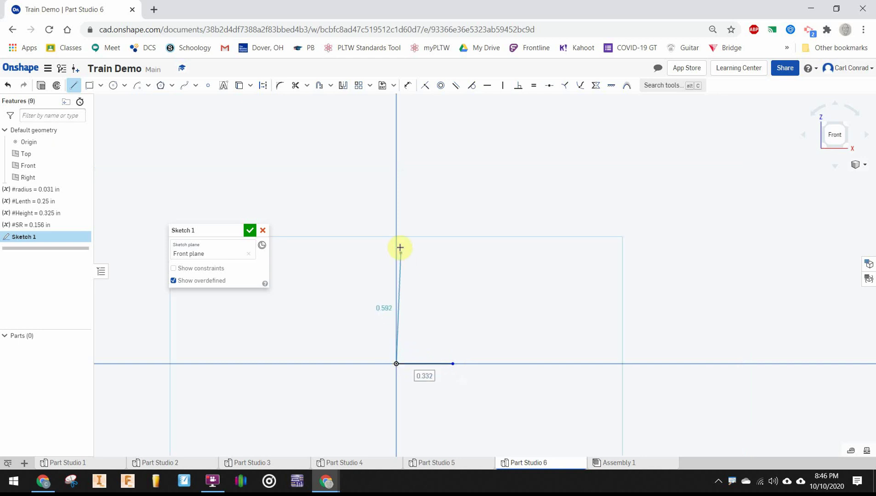
left_click(396, 208)
key("Escape")
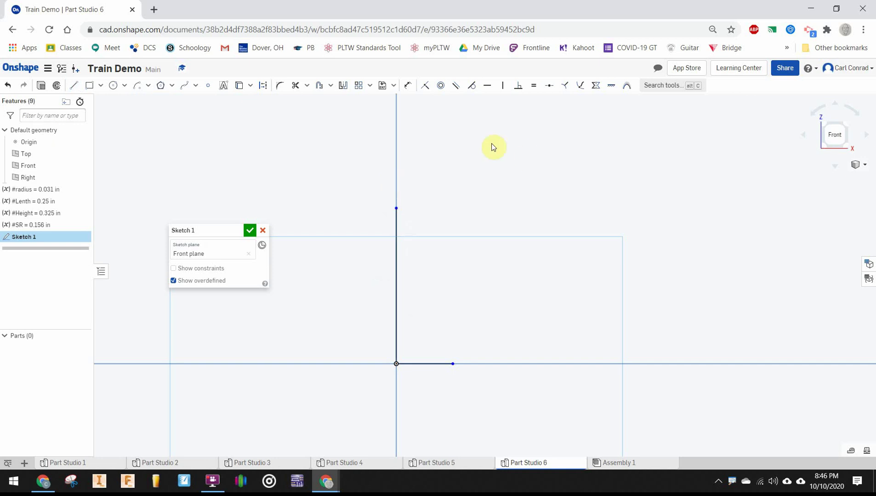
- Sketch a center point arc of about 0.377 in radius, centered on the vertical line, from its upper endpoint down to the right
left_click(148, 86)
left_click(157, 132)
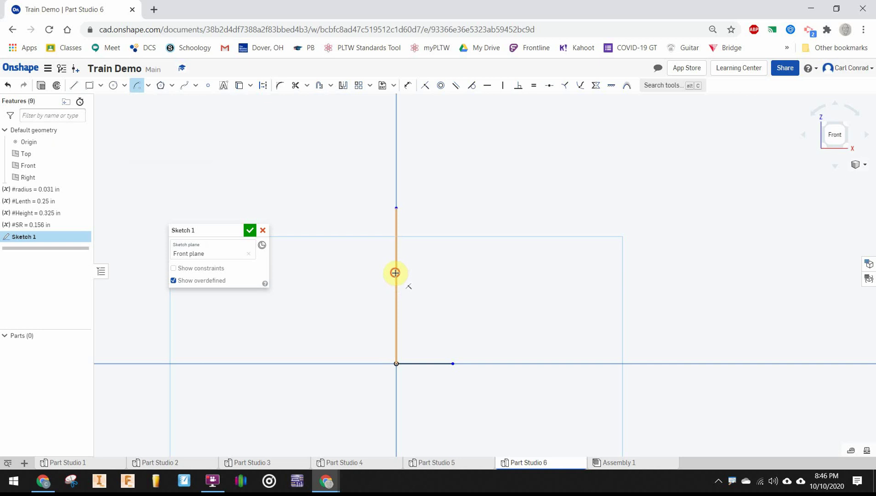
left_click(395, 273)
left_click(396, 209)
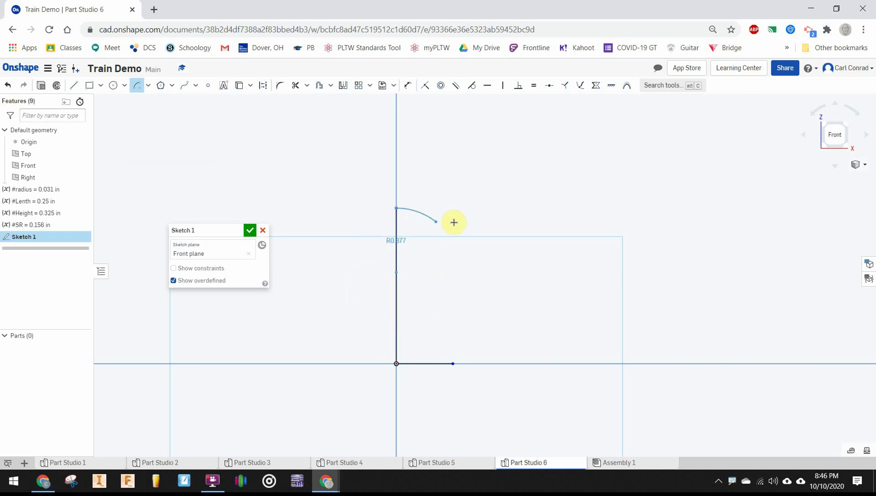
left_click(465, 259)
key("Escape")
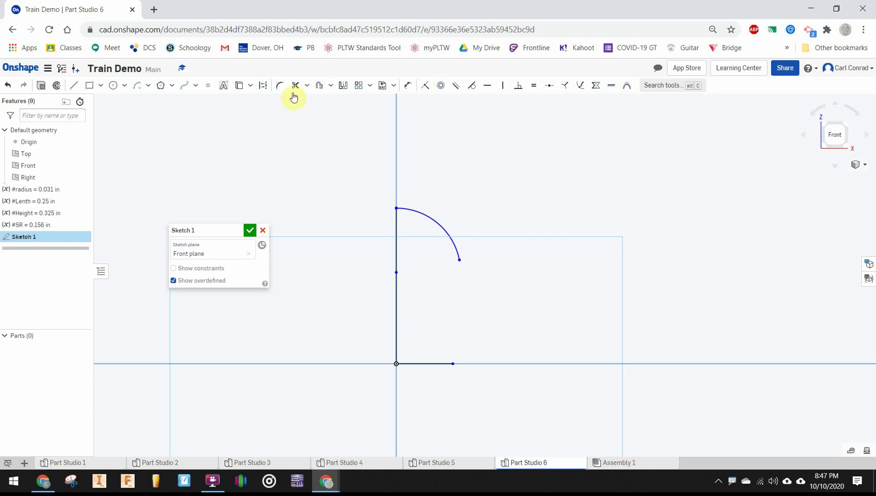
- Dimension the horizontal base line's length with the #radius variable
left_click(406, 87)
left_click(434, 364)
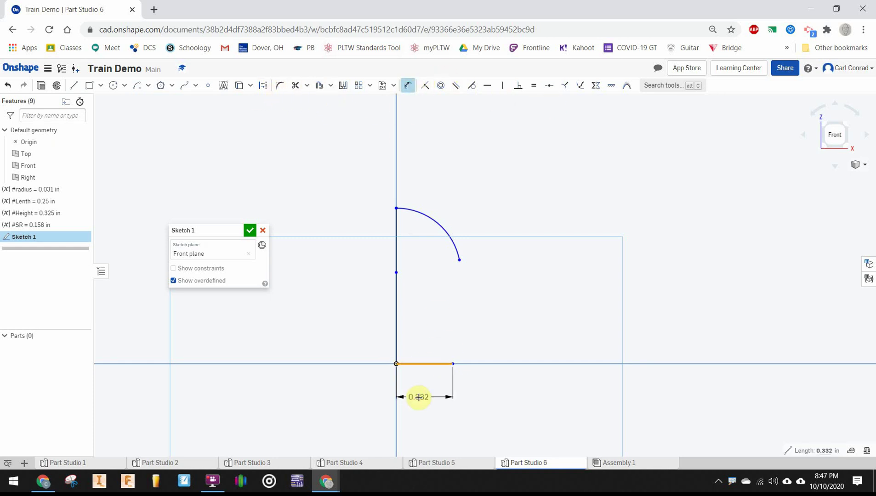
left_click(418, 399)
type("ra")
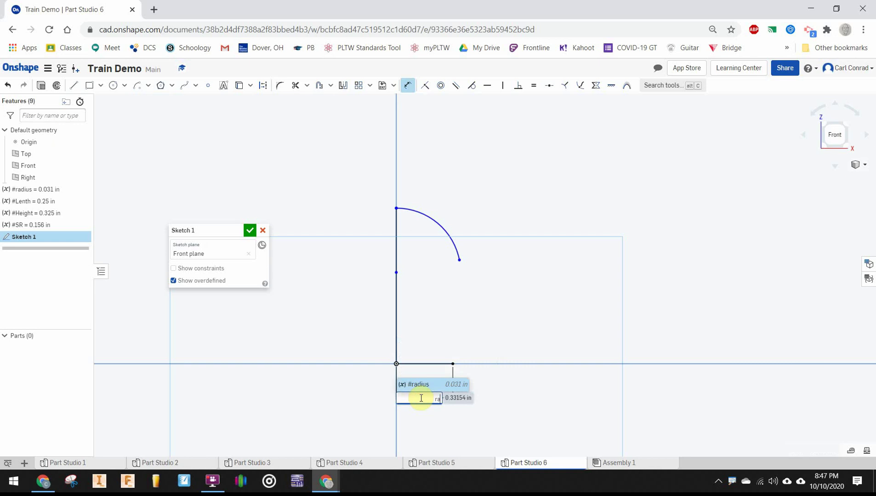
left_click(417, 385)
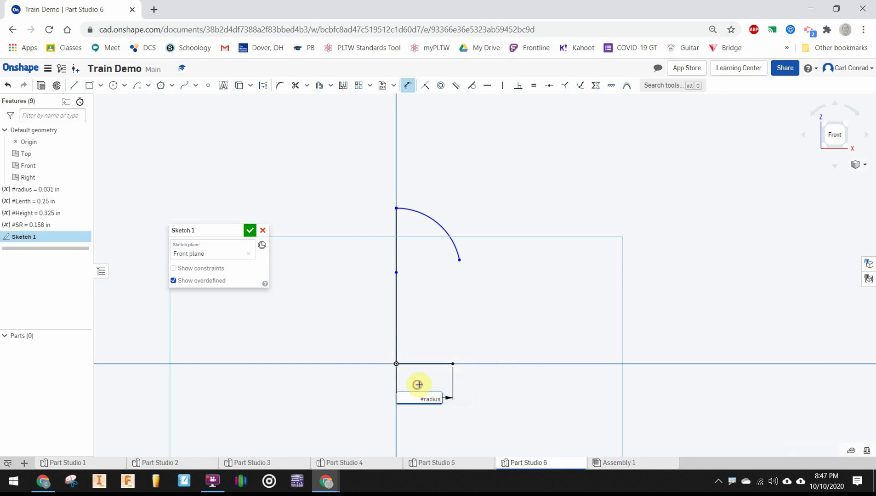
key("Return")
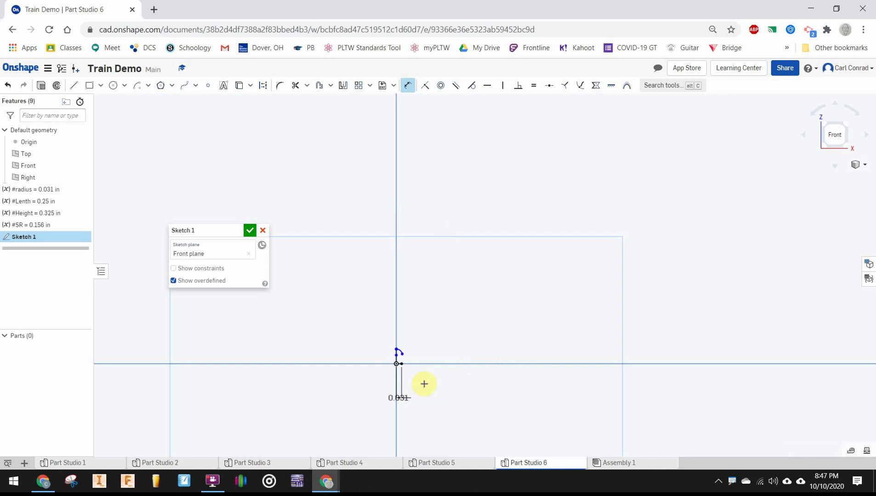
- Dimension the vertical line's length with the #Height variable
scroll(365, 361, "up", 5)
scroll(387, 361, "up", 4)
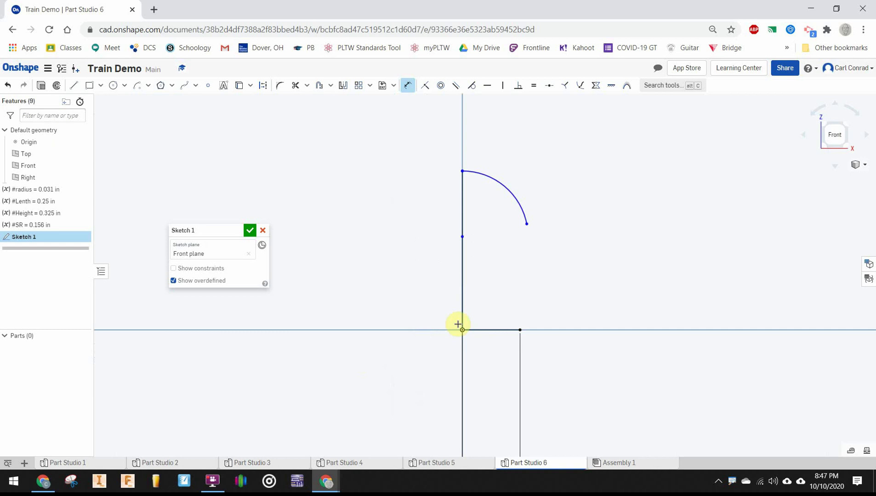
scroll(548, 214, "down", 3)
left_click(492, 266)
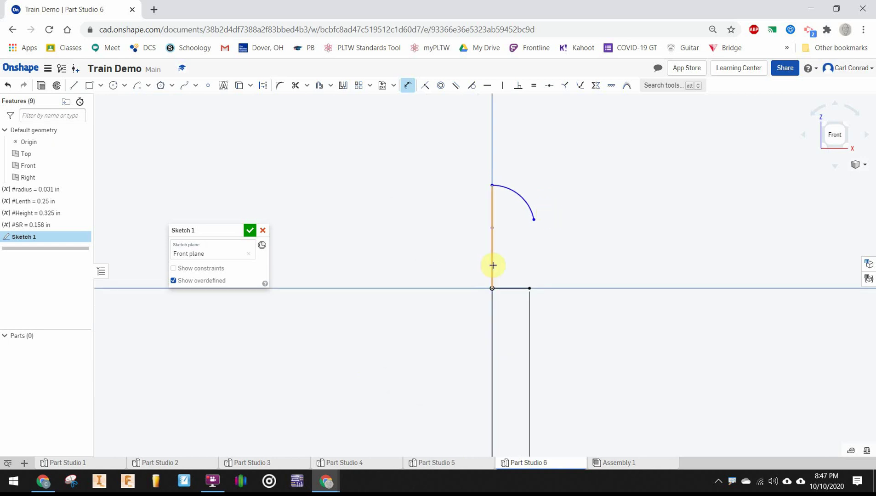
left_click(332, 225)
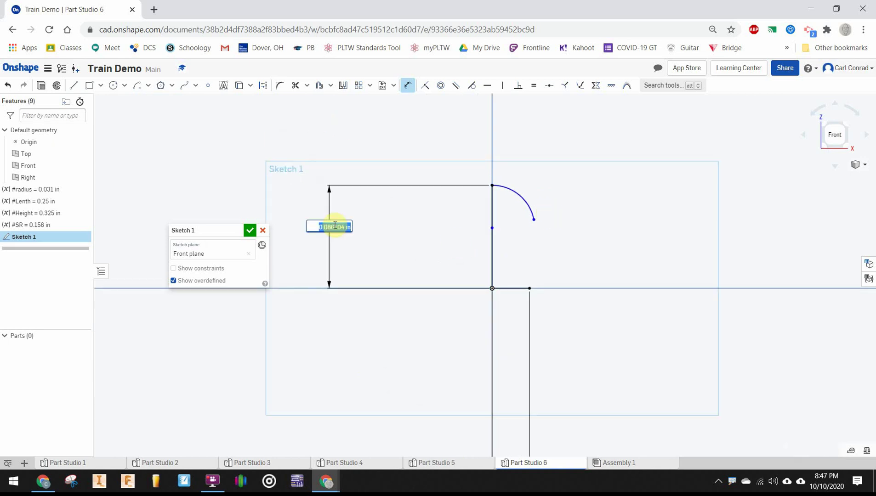
type("le")
key("Return")
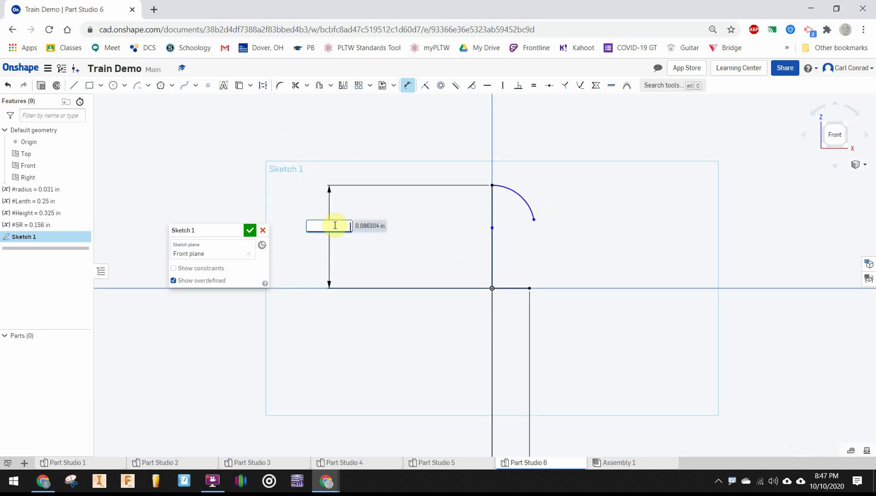
type("height")
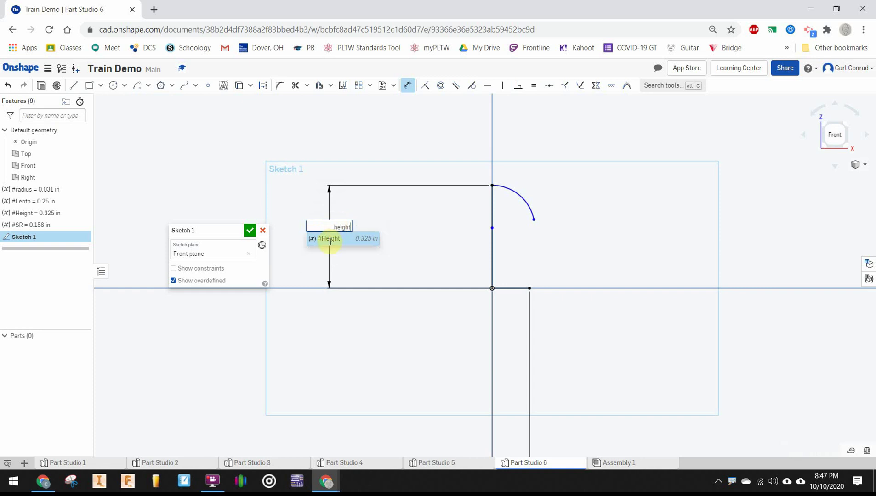
left_click(330, 240)
key("Return")
- Dimension the arc's radius with the #SR variable
scroll(524, 150, "up", 4)
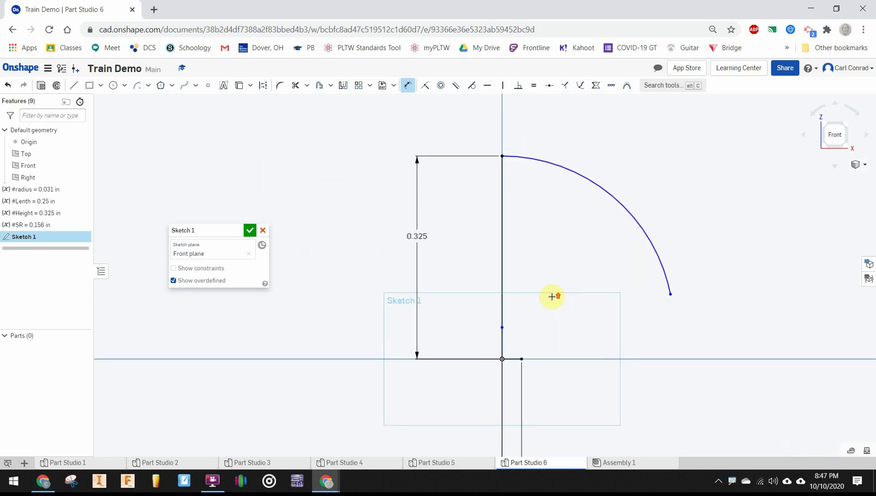
left_click(620, 174)
left_click(626, 166)
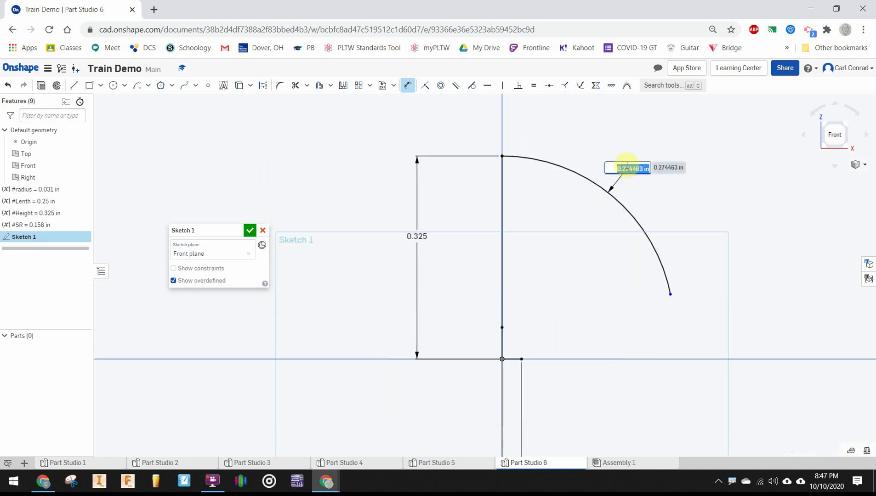
type("s")
left_click(621, 179)
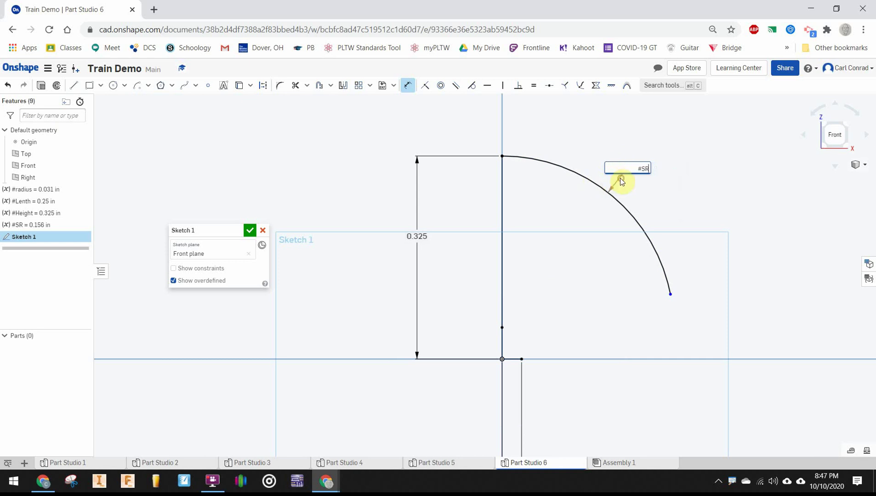
key("Return")
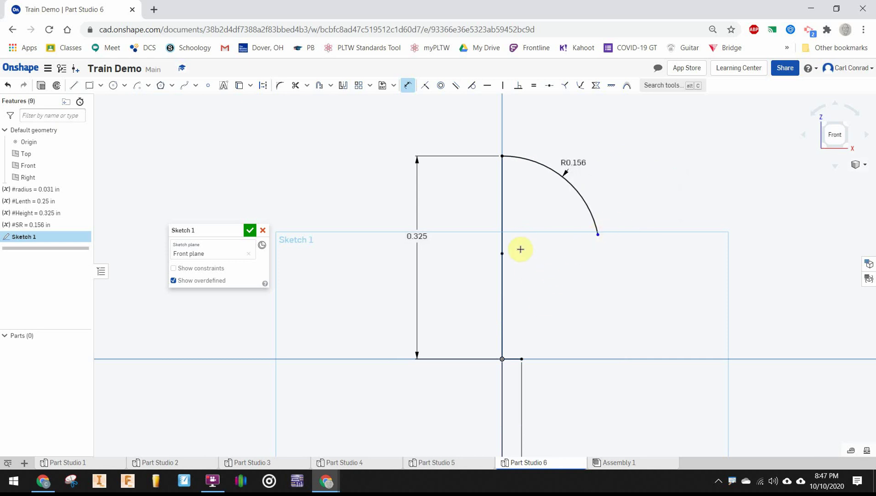
- Sketch a vertical line about 0.218 in long up from the base line's free end, and a horizontal line about 0.193 in long crossing the arc
left_click(74, 86)
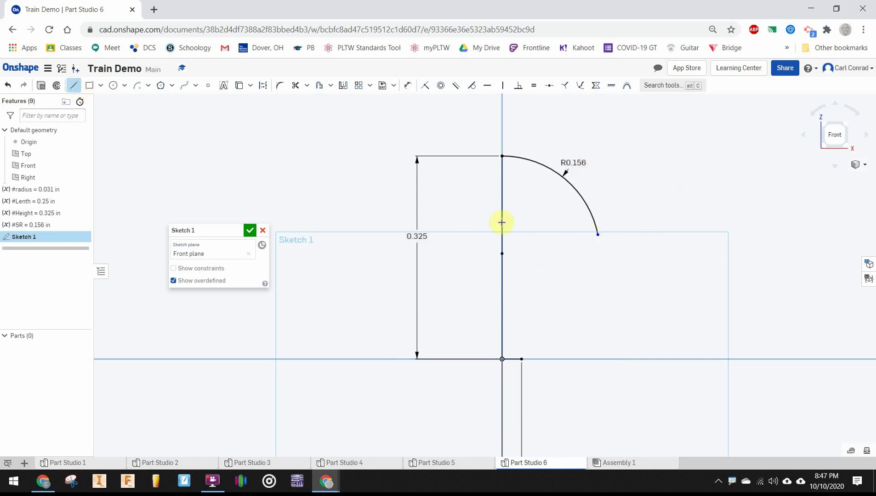
left_click(519, 359)
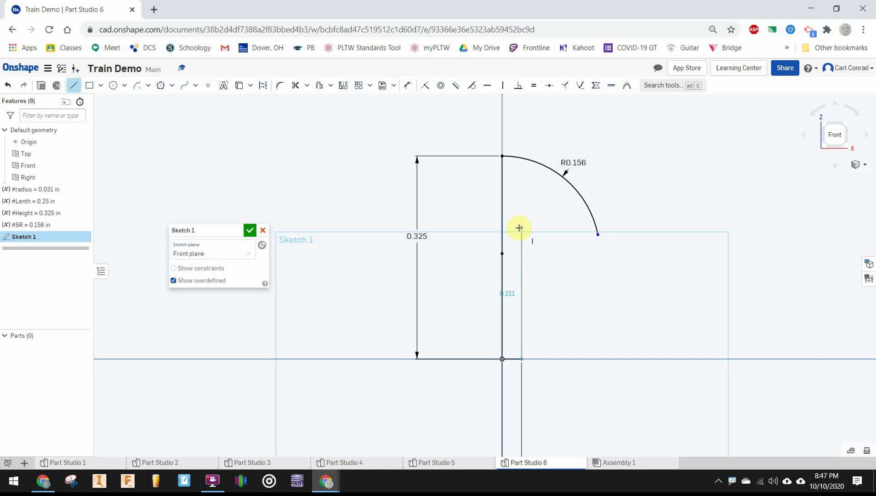
left_click(520, 223)
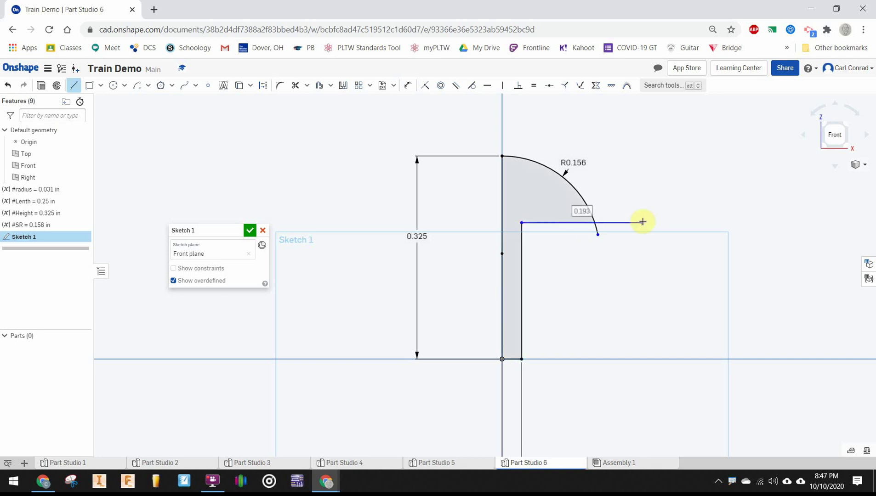
left_click(644, 223)
key("Escape")
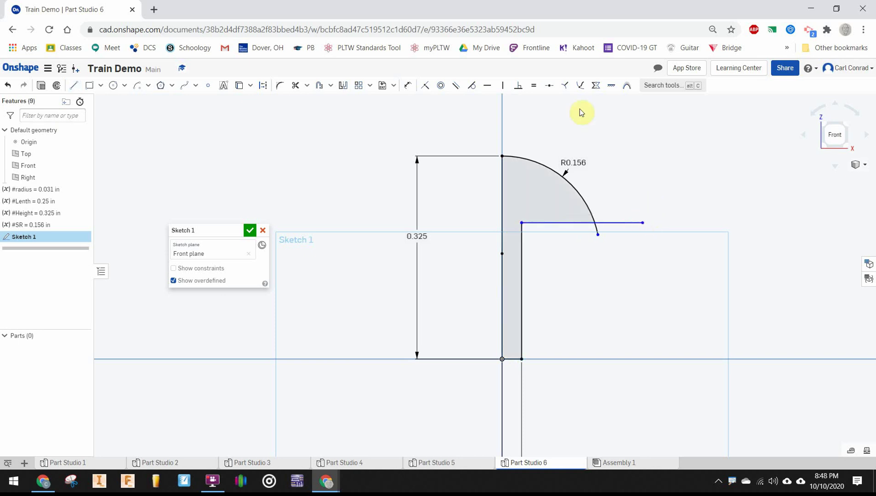
- Trim the arc below the upper horizontal line and the part of that line extending beyond the arc
scroll(586, 283, "up", 2)
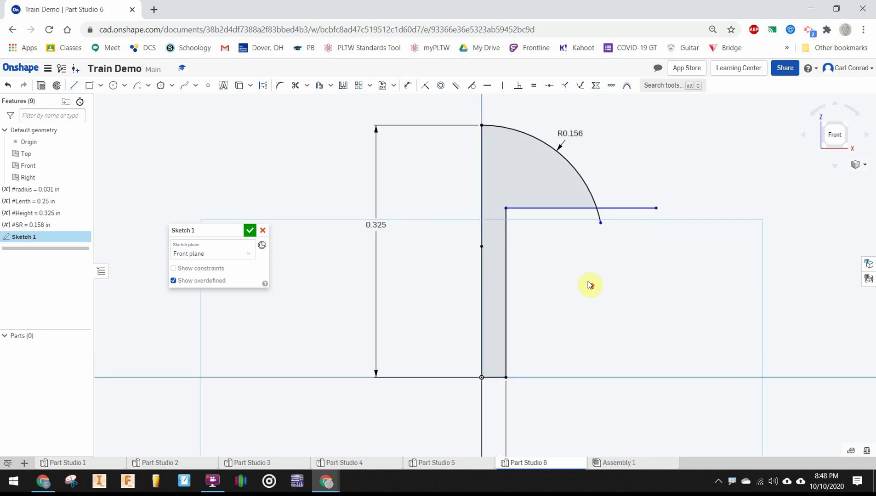
left_click(295, 87)
left_click_drag(588, 230, 610, 210)
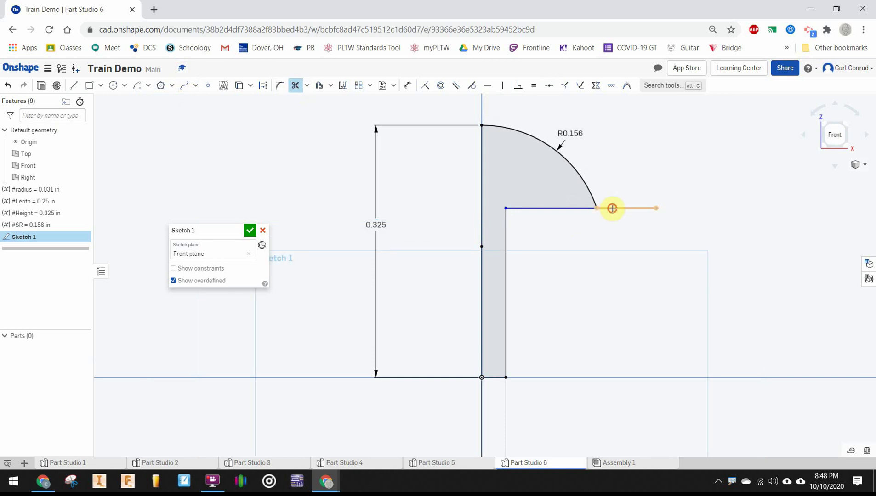
left_click(611, 209)
- Dimension the shank's outer vertical line with the #Lenth variable and finish the sketch
left_click(408, 85)
left_click(506, 298)
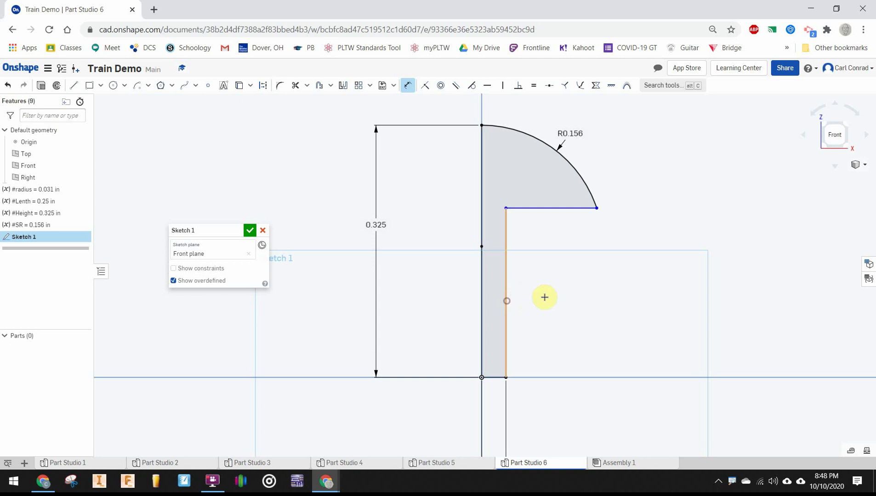
left_click(541, 298)
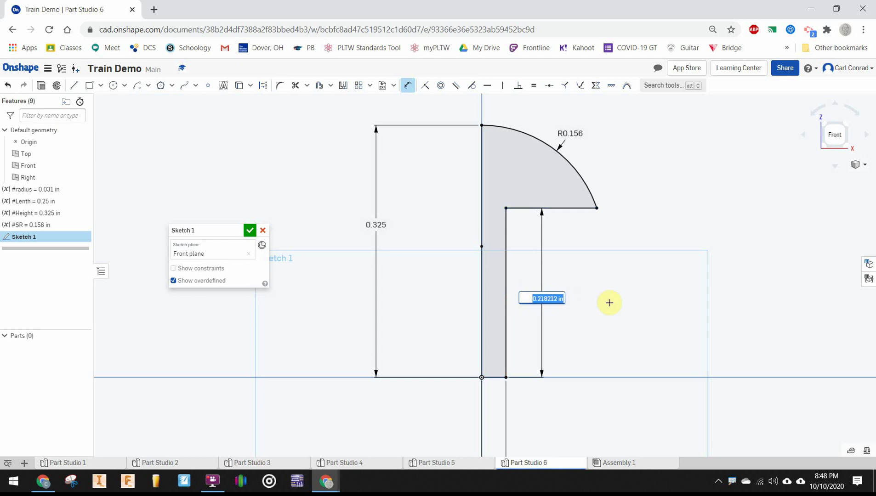
type("l")
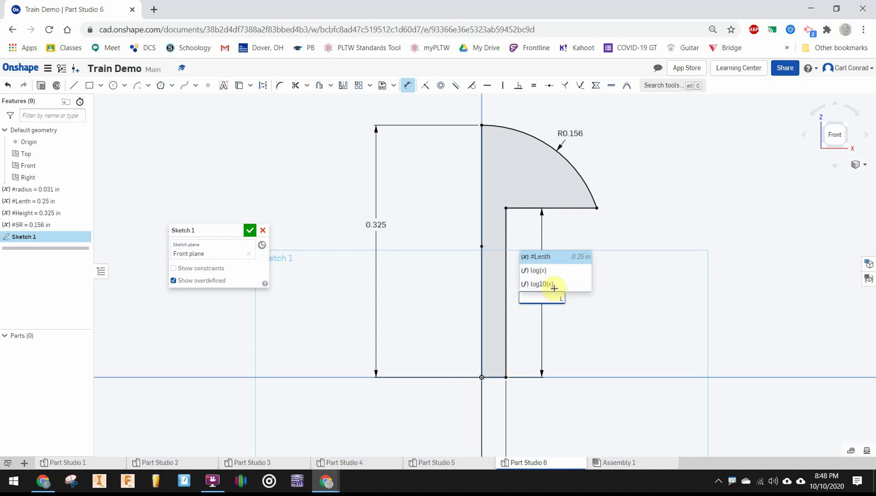
left_click(538, 256)
scroll(577, 278, "down", 2)
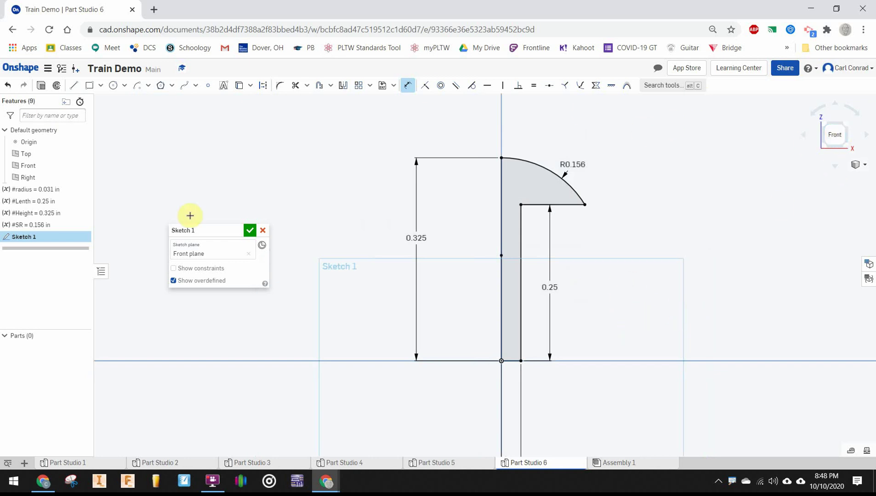
left_click(249, 231)
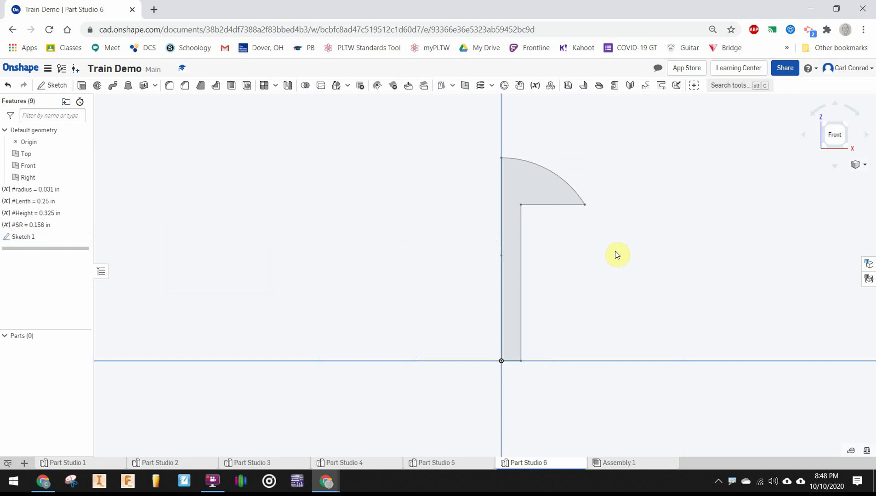
- Revolve the closed half-profile a full turn around its vertical center edge as a new solid
scroll(615, 254, "up", 2)
scroll(572, 245, "down", 2)
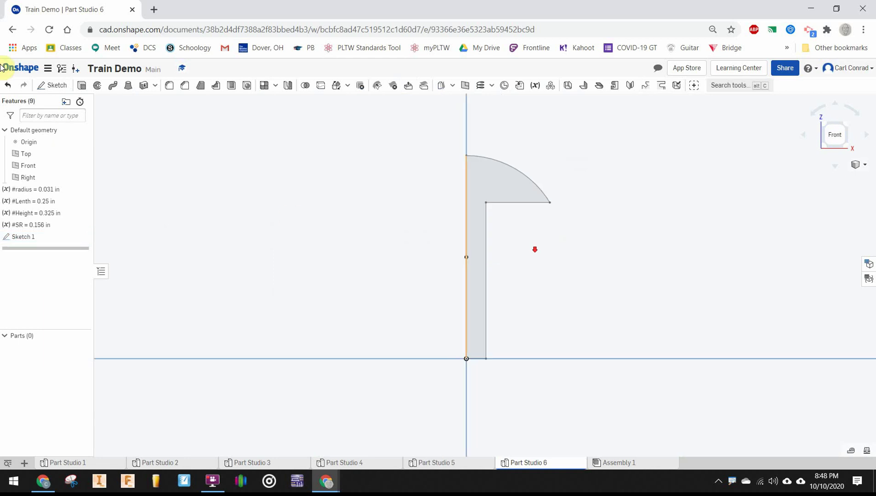
left_click(96, 85)
left_click(486, 169)
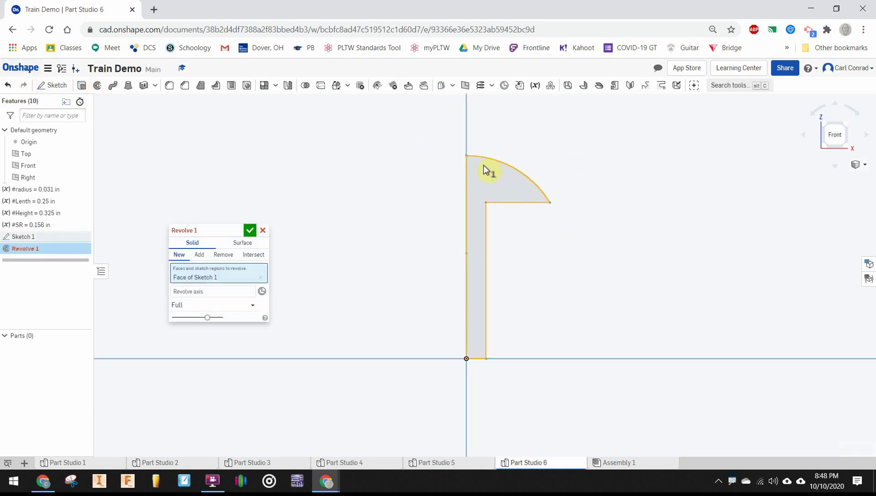
left_click(203, 292)
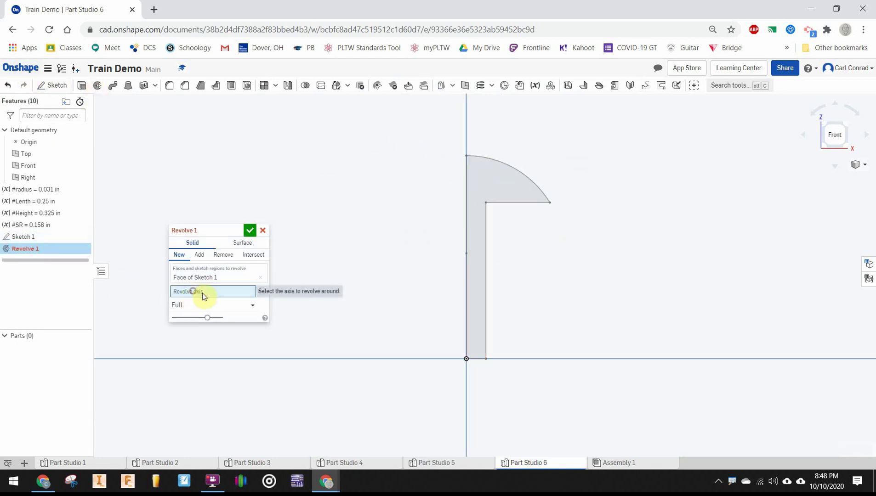
left_click(466, 319)
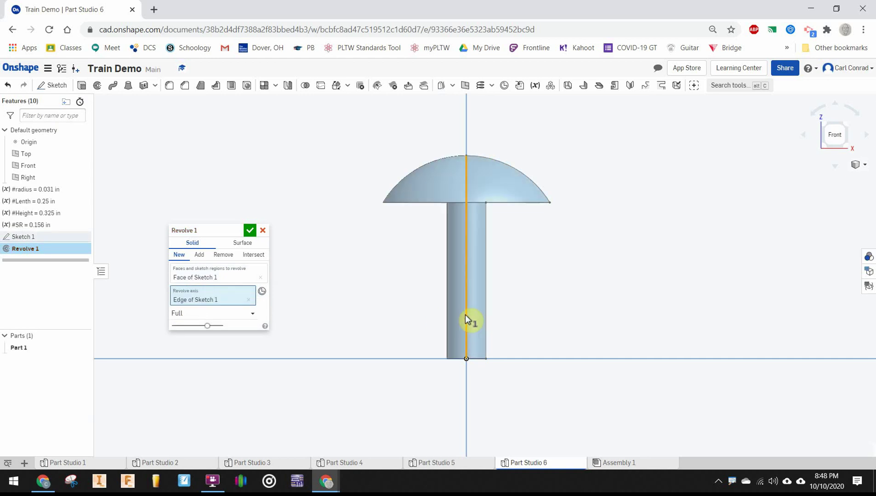
left_click(250, 230)
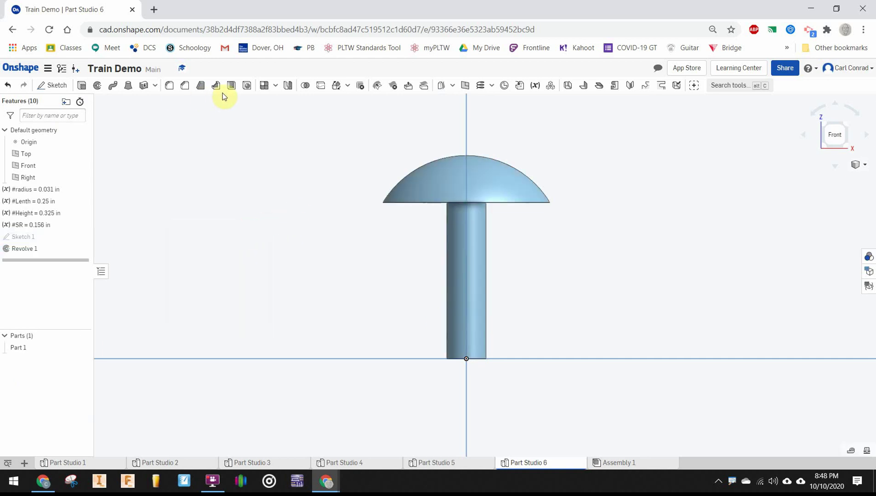
- Chamfer the peg's bottom circular edge with an equal distance of 0.01 in
left_click(185, 86)
left_click(473, 358)
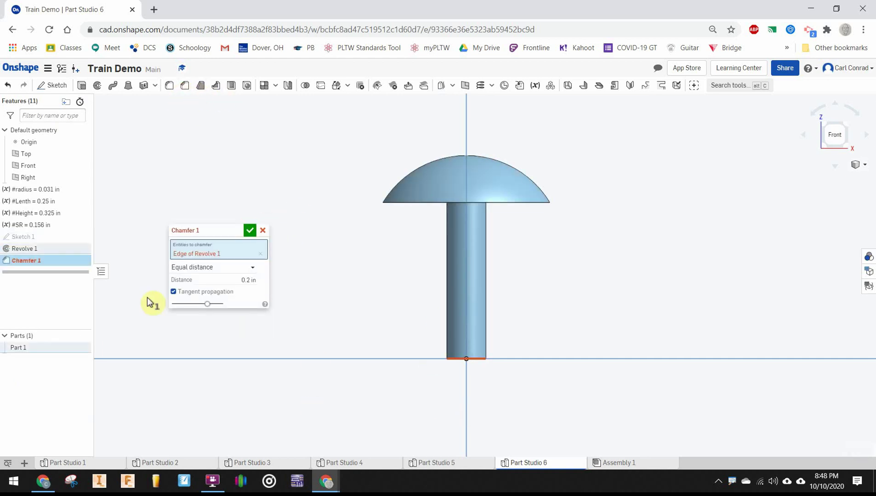
left_click(248, 278)
key("BackSpace")
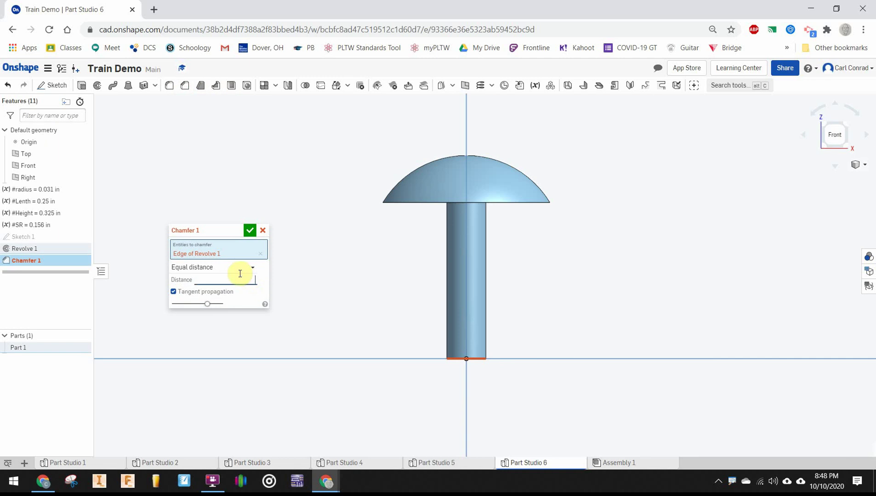
type(".01")
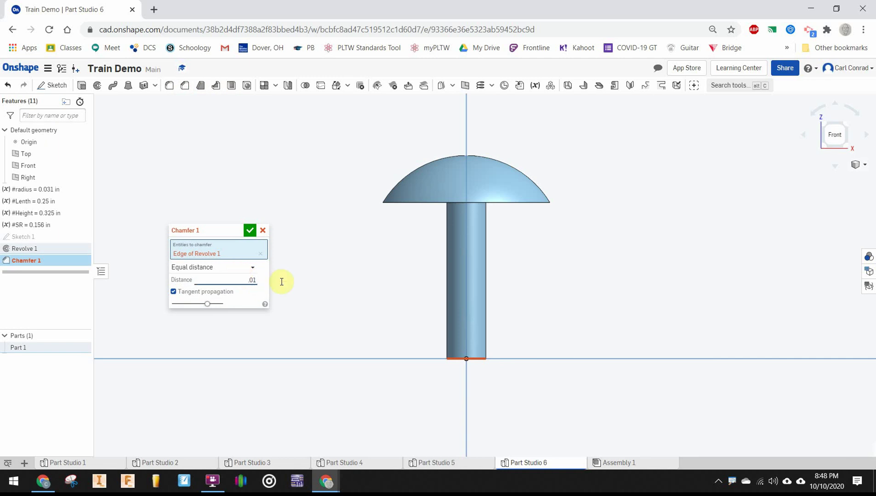
left_click(250, 230)
- Rename the finished part as Link Peg
right_click(26, 349)
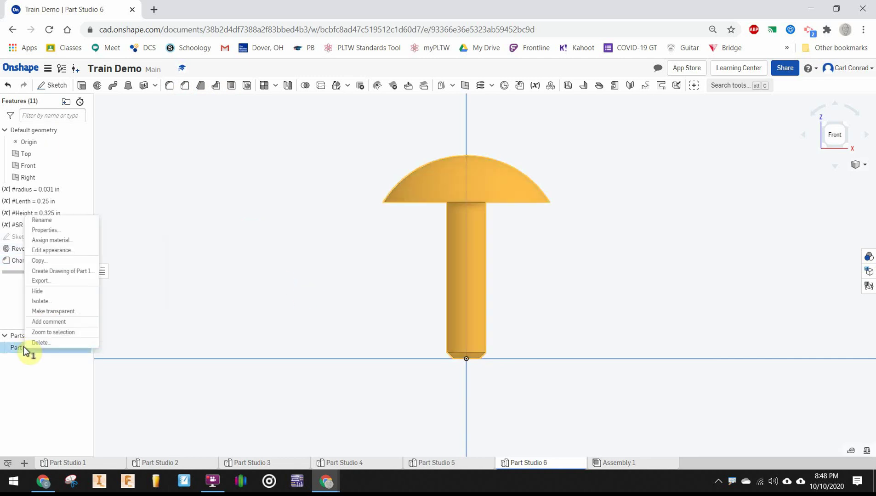
left_click(39, 220)
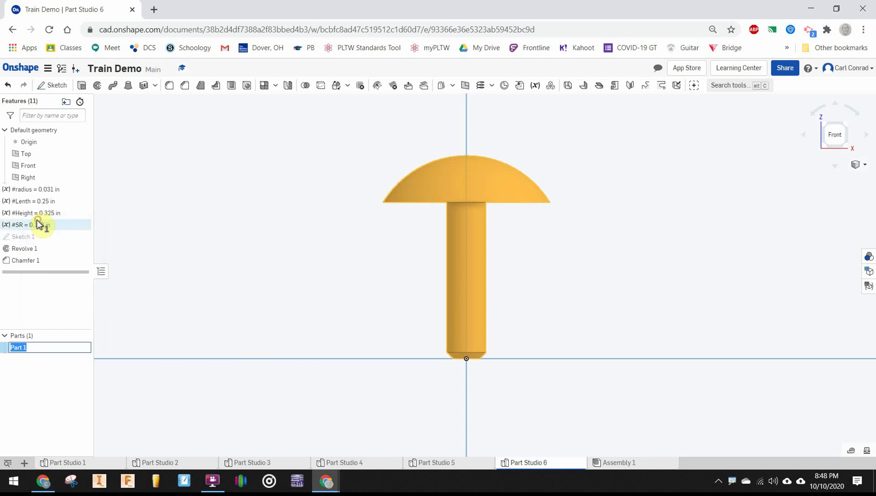
type("Lo")
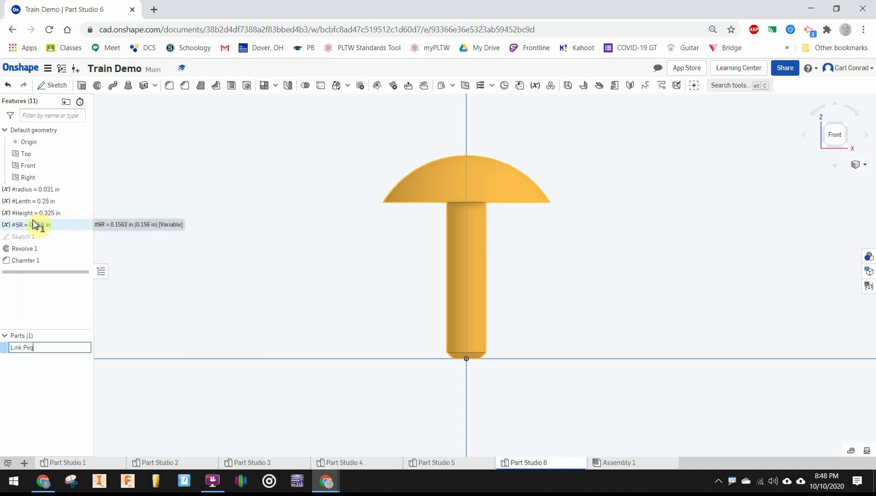
key("Return")
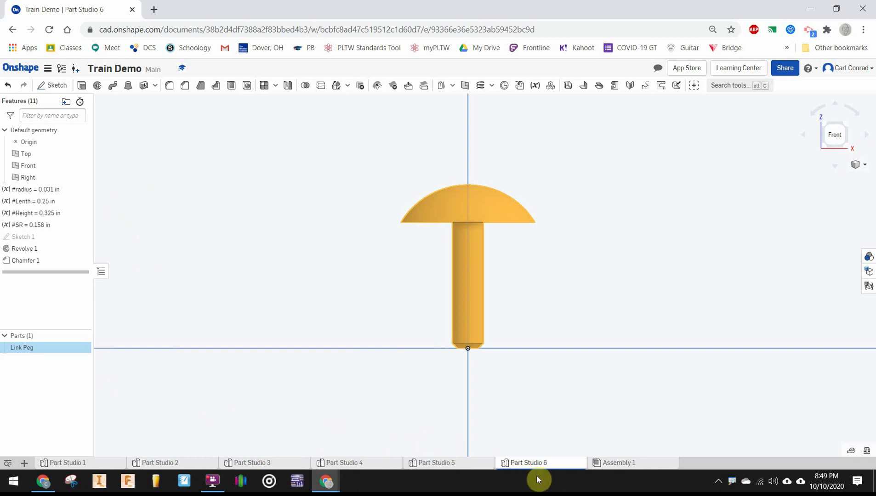
- Duplicate Part Studio 6 and open the copy
right_click(532, 463)
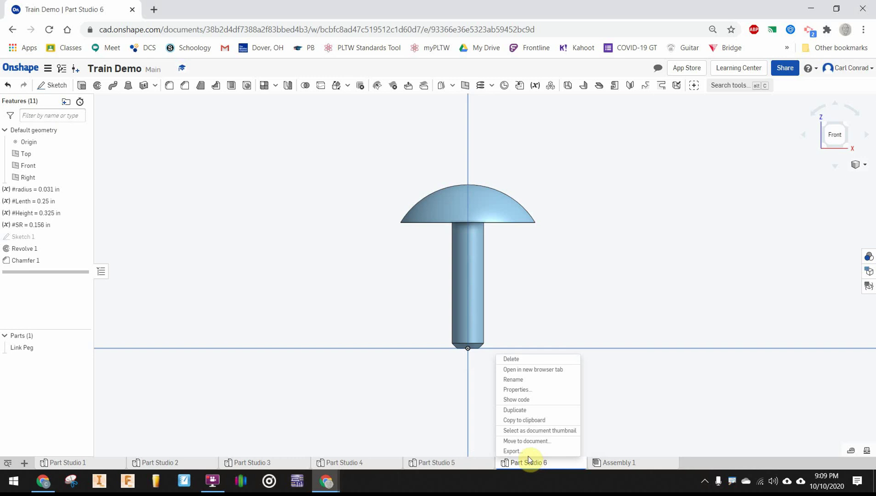
left_click(525, 410)
left_click(618, 463)
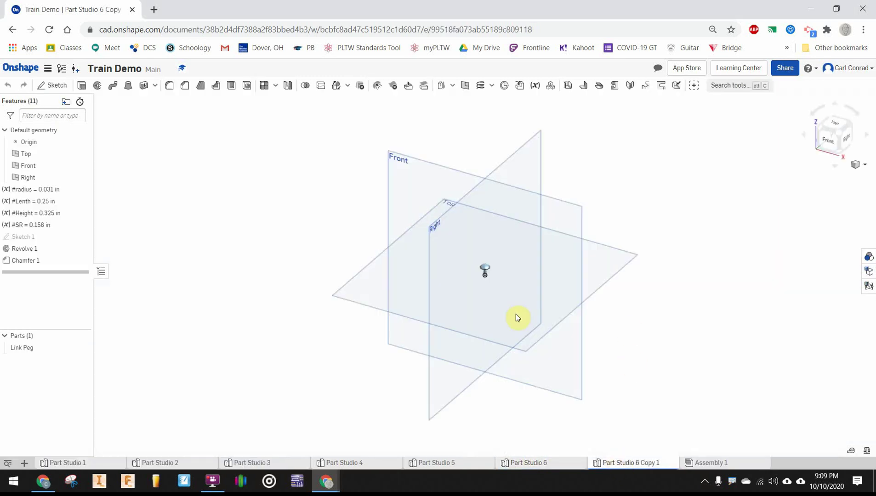
- Rename the part in the duplicated part studio as Hitch Peg
left_click(25, 348)
right_click(26, 348)
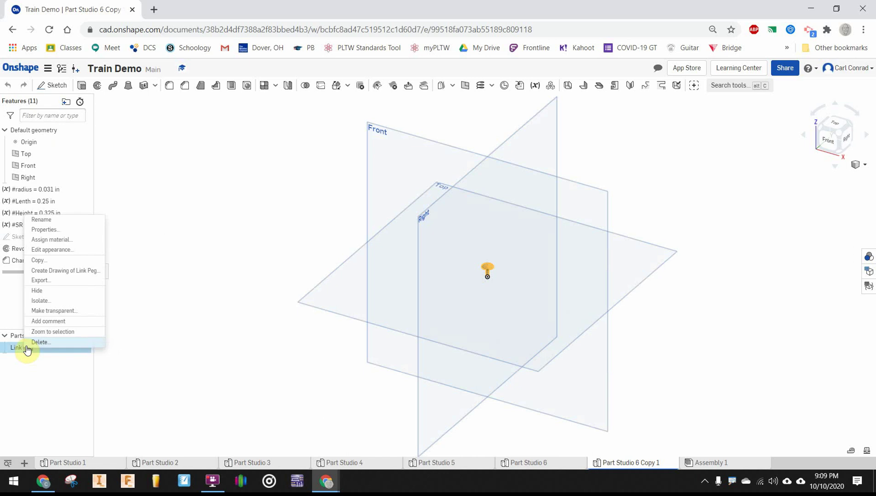
left_click(47, 221)
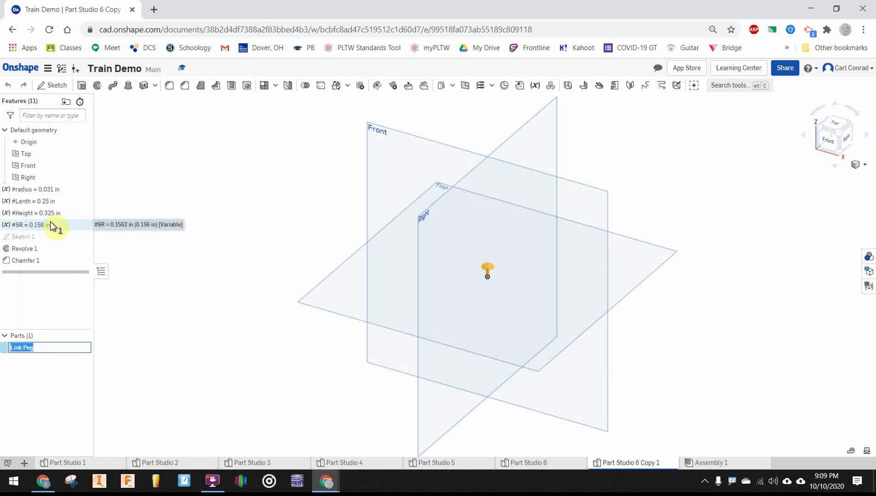
type("zH")
key("BackSpace")
type("Hitch Peg")
key("Return")
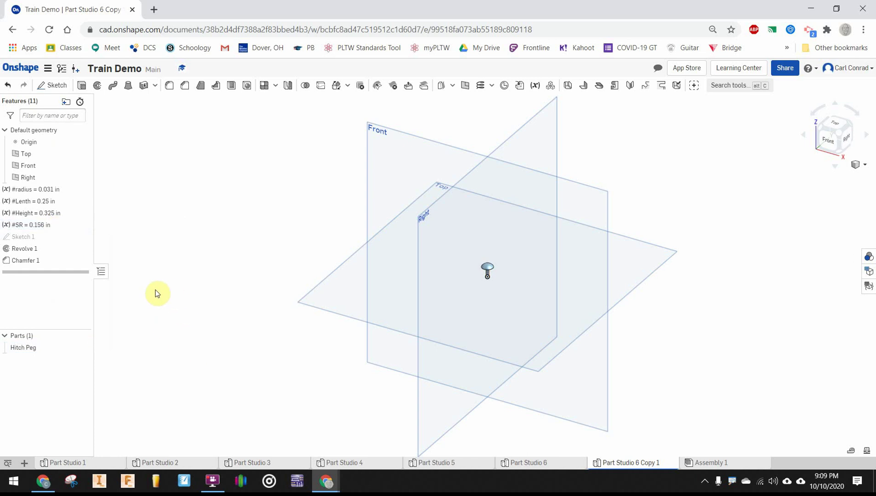
- Set the #radius variable in the duplicated part studio to 0.125 in
scroll(156, 290, "up", 2)
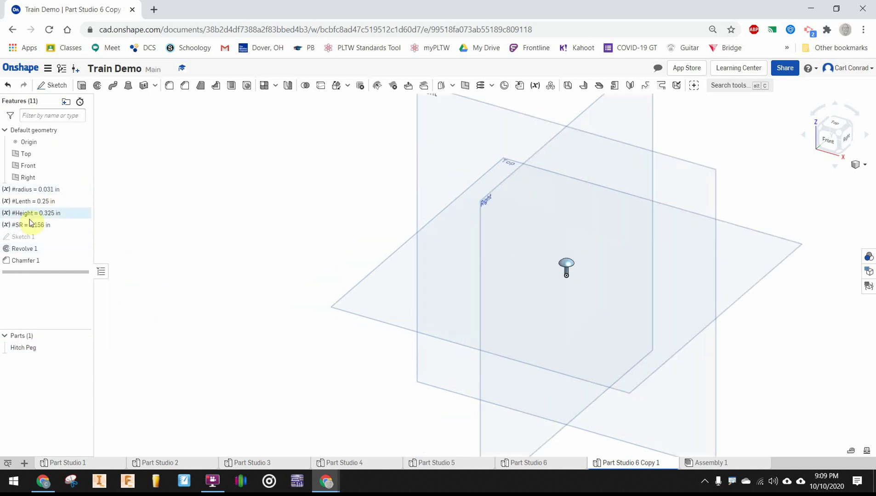
double_click(54, 190)
type("125")
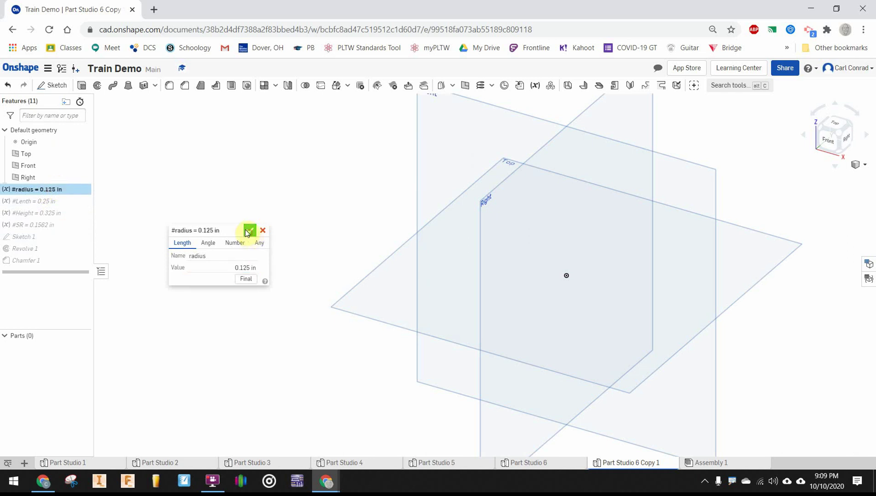
left_click(249, 230)
- Set the #Lenth variable to 0.5 in and the #Height variable to 0.65 in for the Hitch Peg
double_click(51, 201)
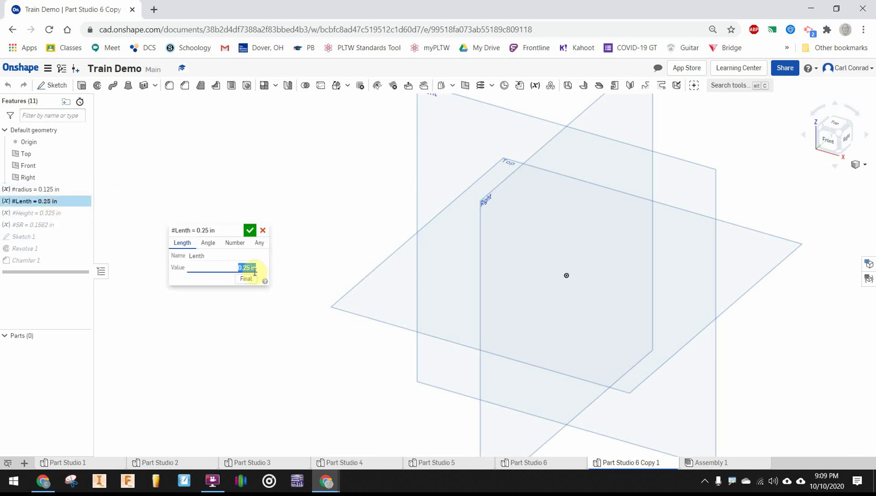
key("BackSpace")
type("0.5")
key("Return")
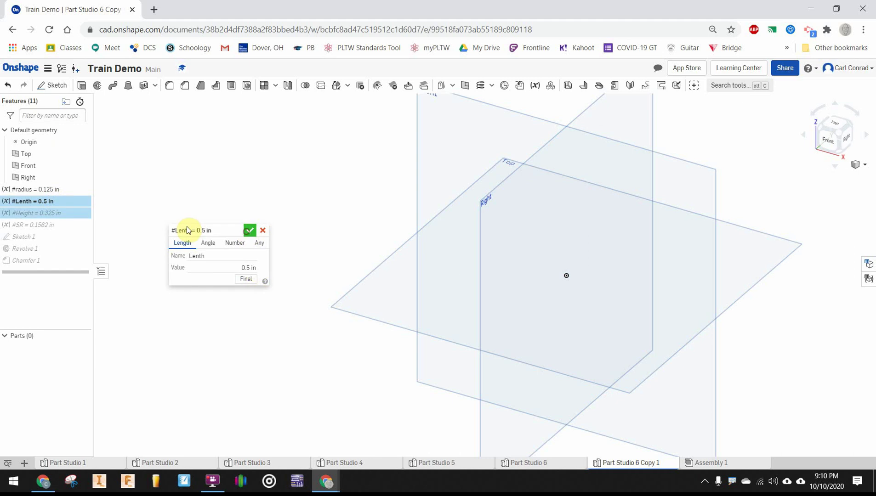
double_click(54, 213)
type("0.65")
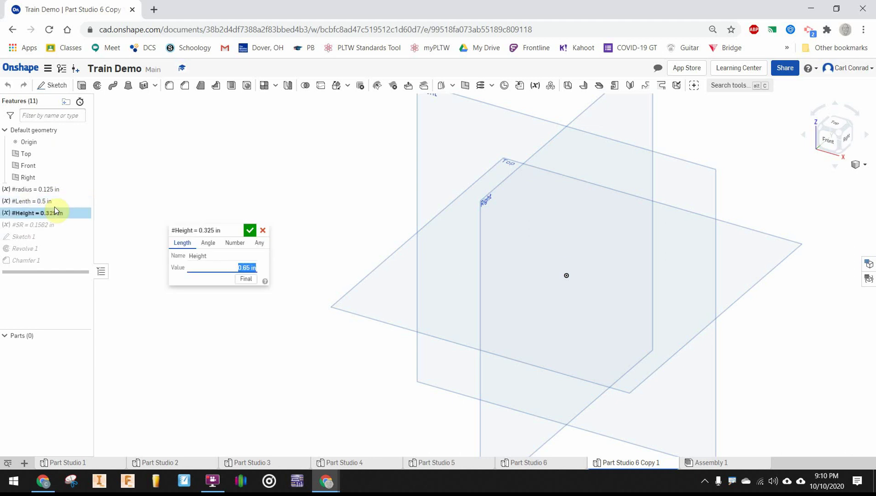
key("Return")
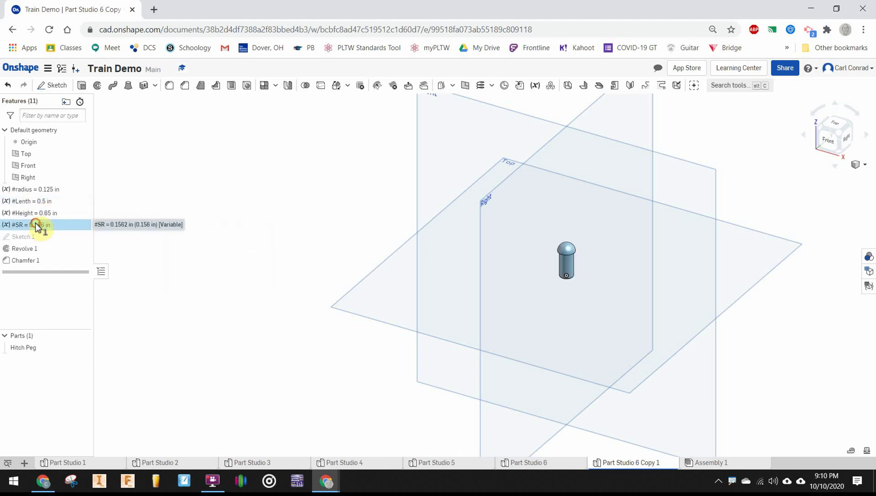
- Set the Hitch Peg's #SR variable to 0.208 in
double_click(35, 225)
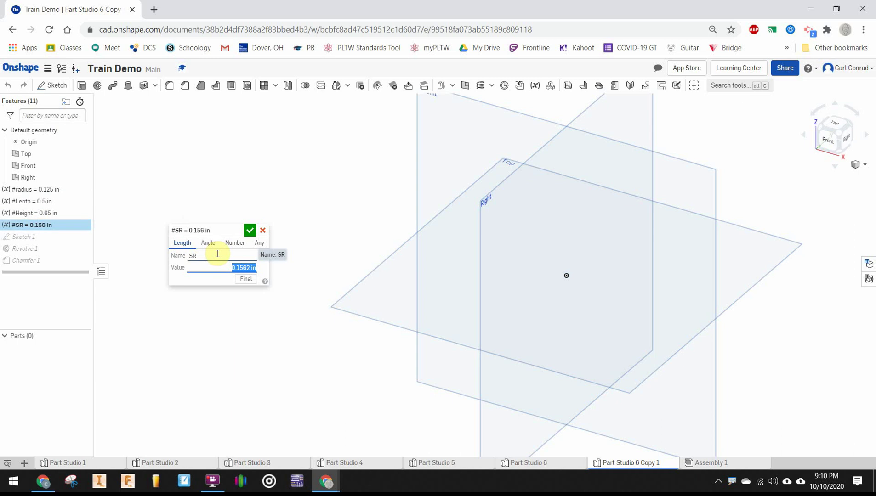
key("BackSpace")
key("Return")
scroll(621, 275, "up", 3)
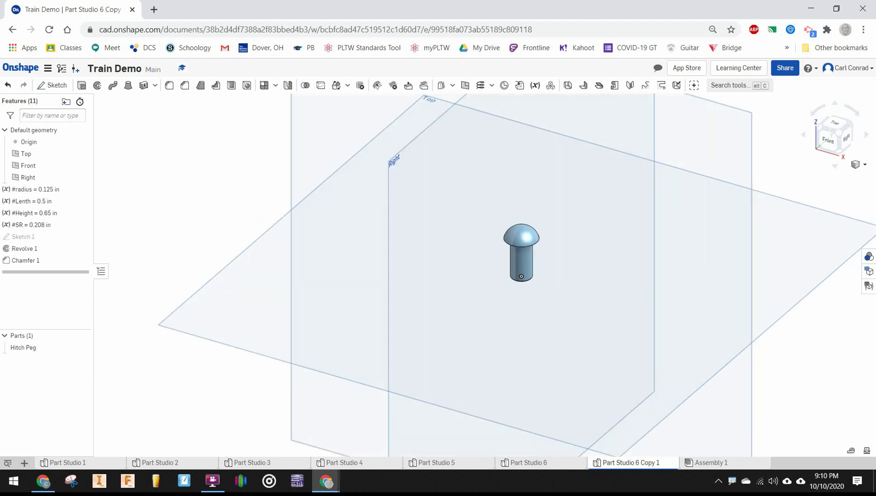
left_click(832, 146)
scroll(456, 263, "up", 4)
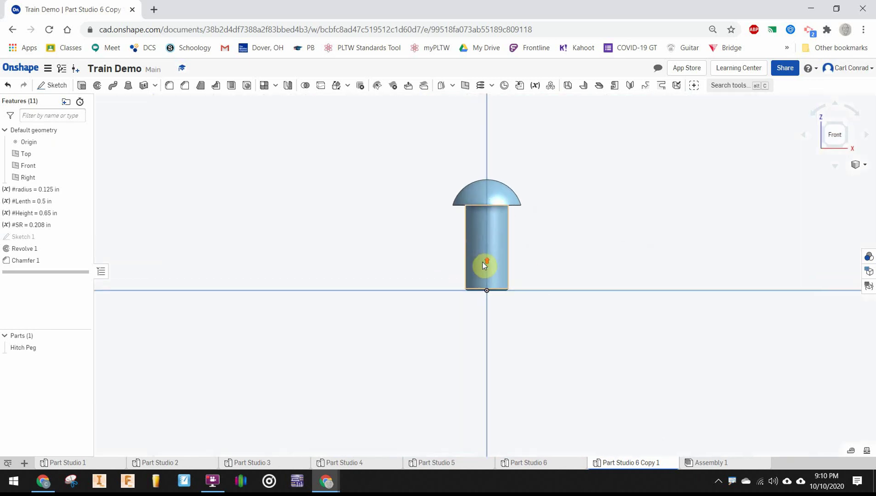